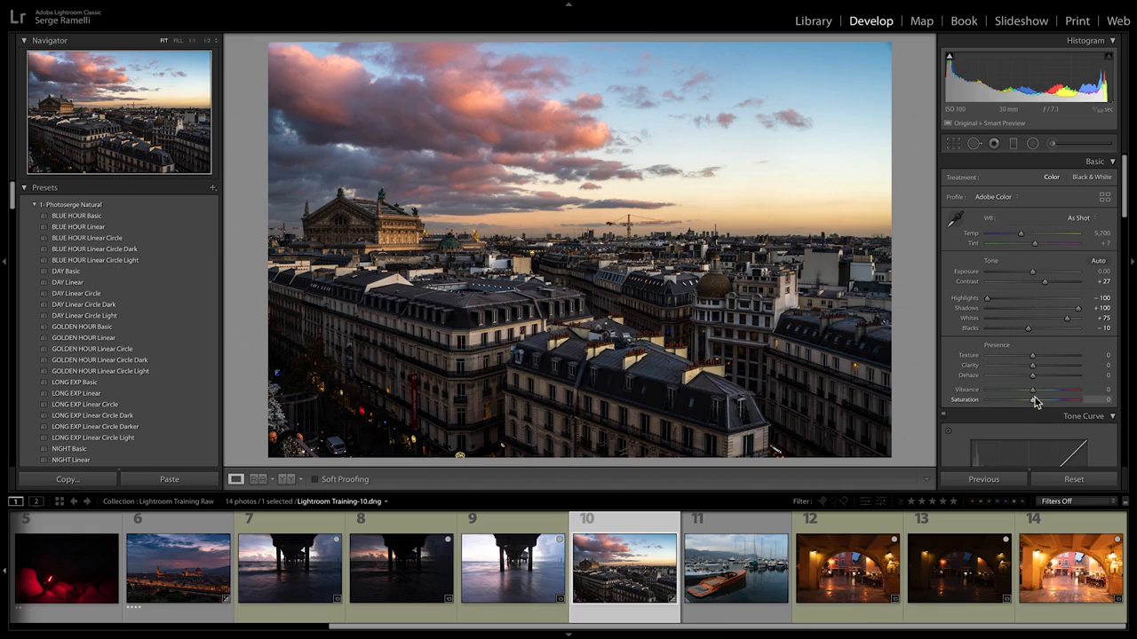
Try Saturation at −63 and Vibrance at +48, +100 and −33, leaving both at −2.
left_click_drag(1033, 400, 1004, 401)
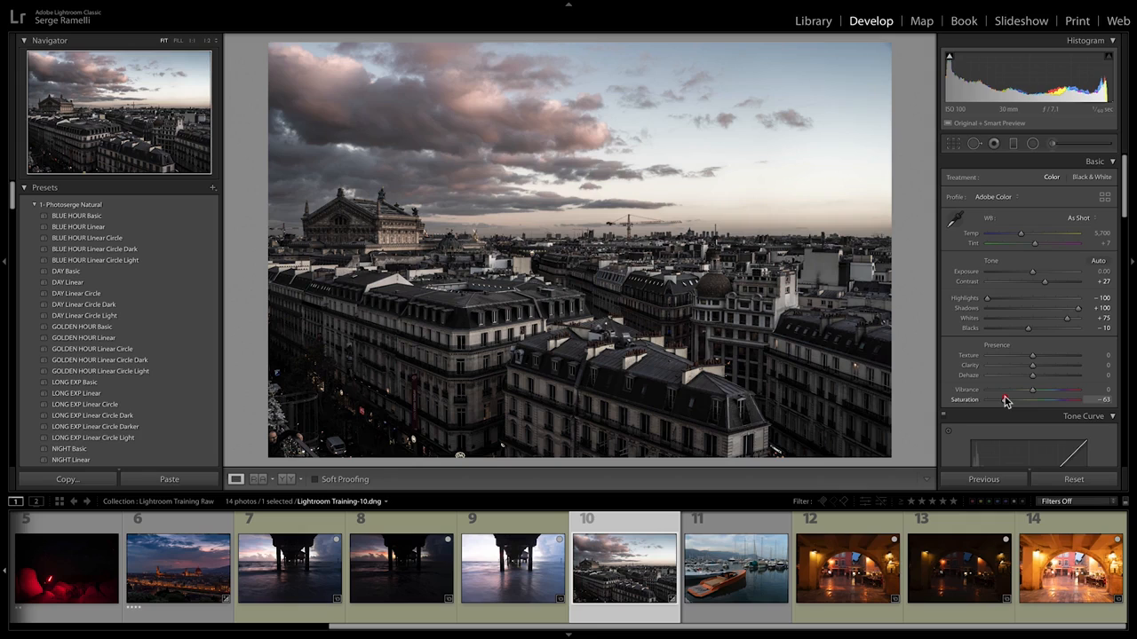
left_click_drag(1006, 402, 1032, 399)
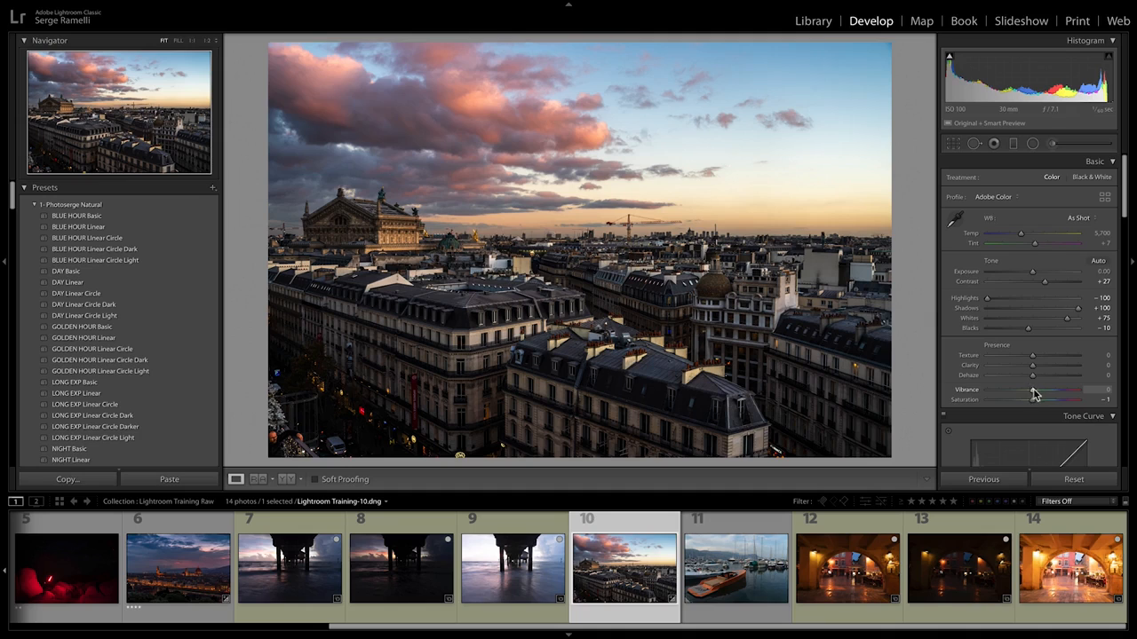
left_click_drag(1032, 393, 1055, 394)
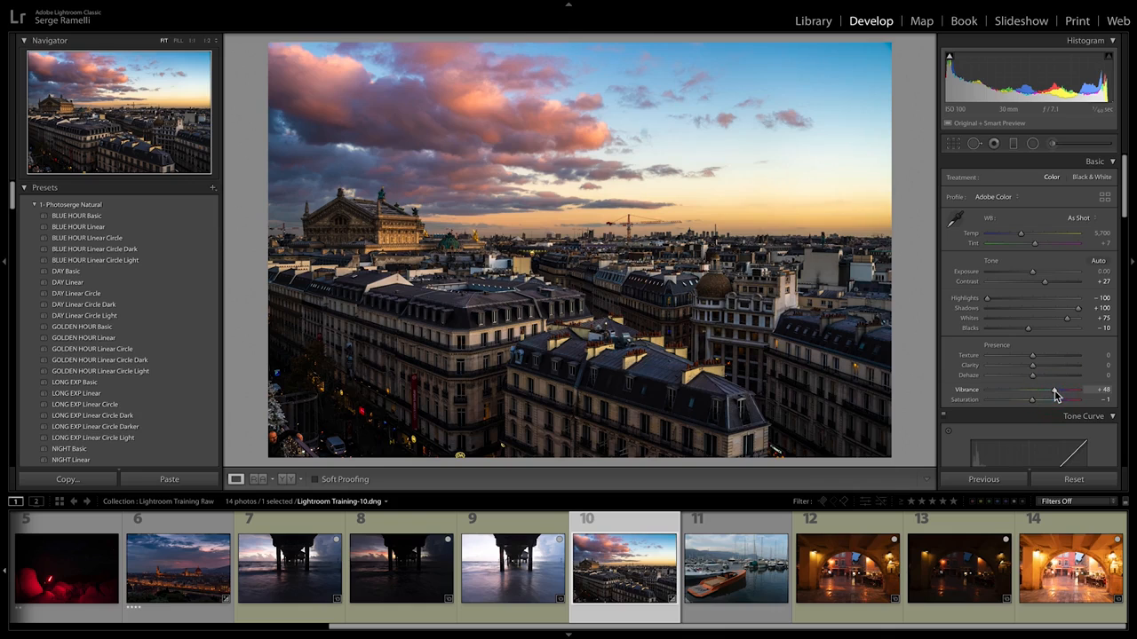
left_click_drag(1055, 393, 1094, 393)
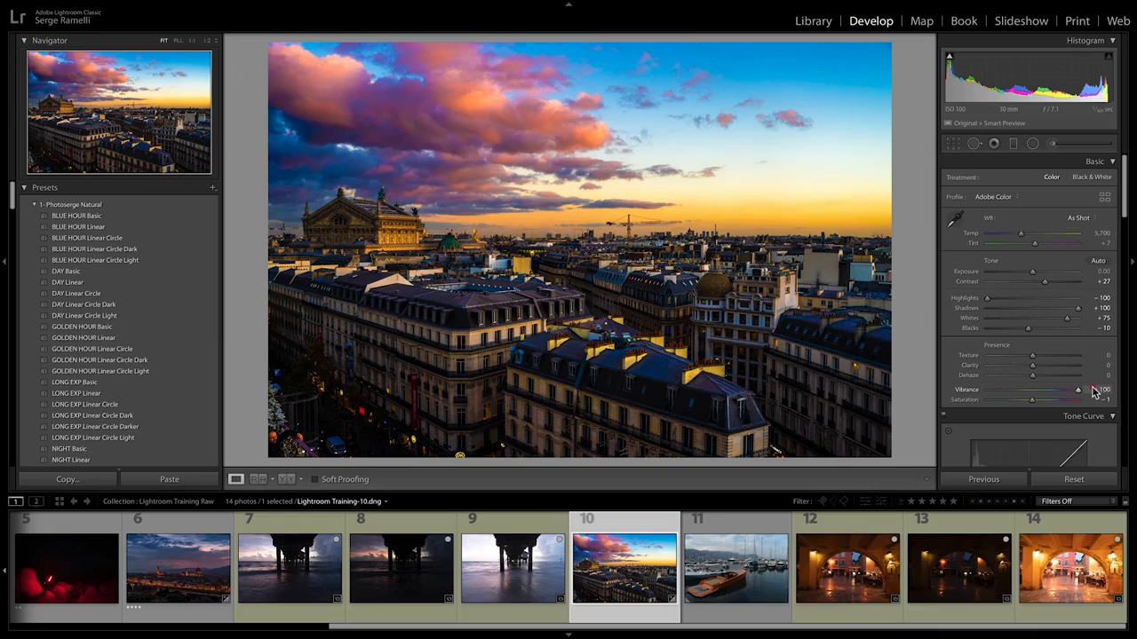
left_click_drag(1094, 394, 1019, 396)
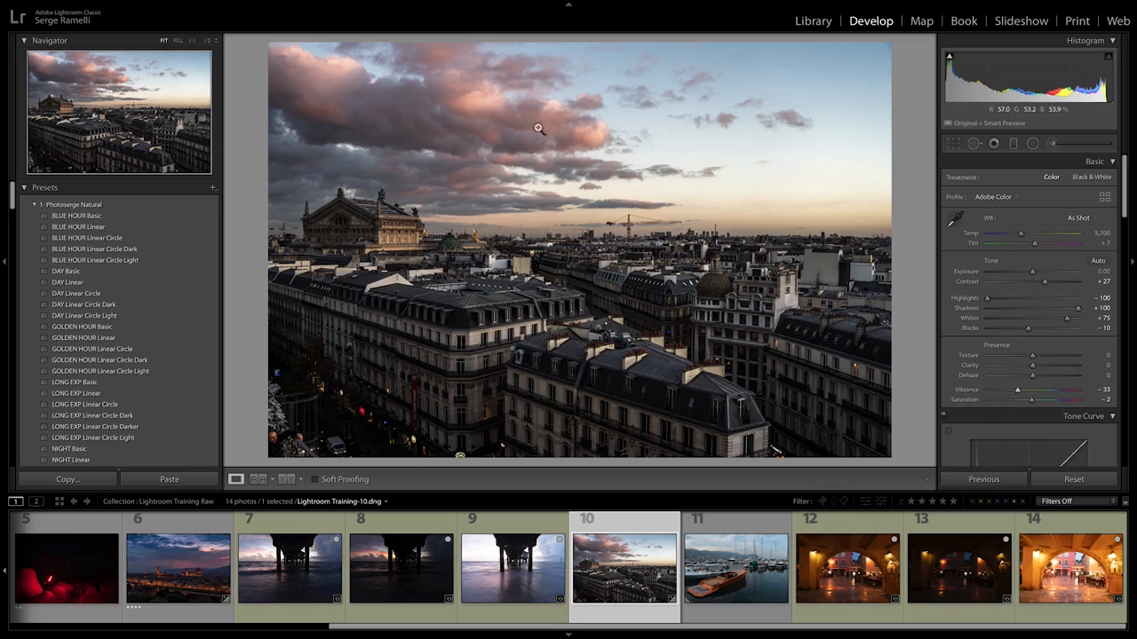
left_click_drag(1019, 396, 1032, 393)
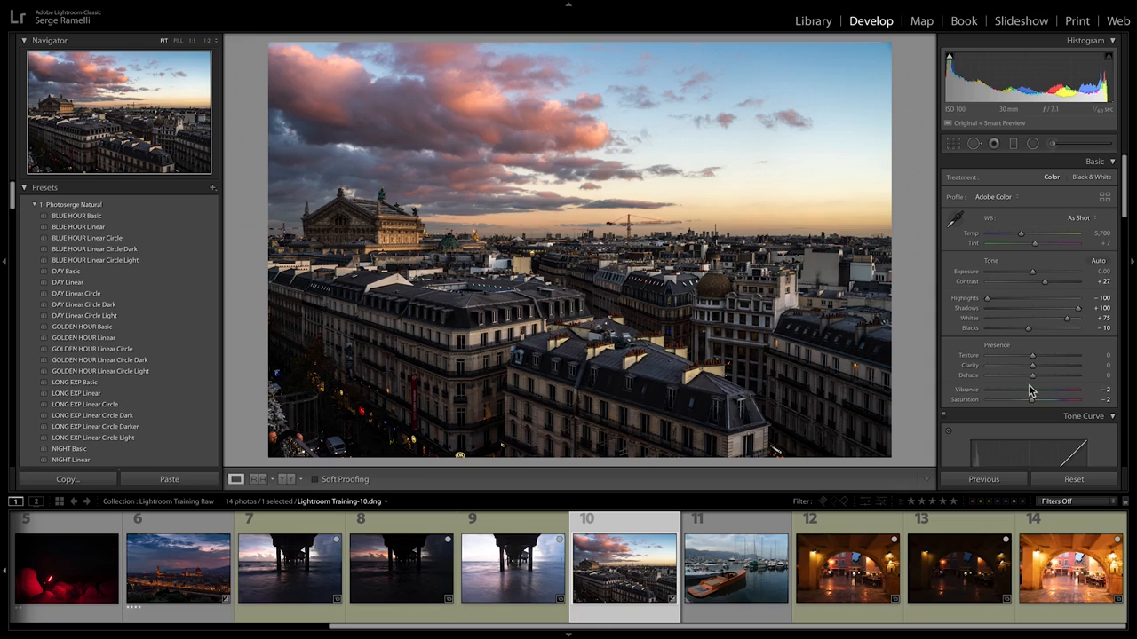
Try Texture at +100 and examine its effect on the opera house and clouds at 1:1.
left_click(435, 311)
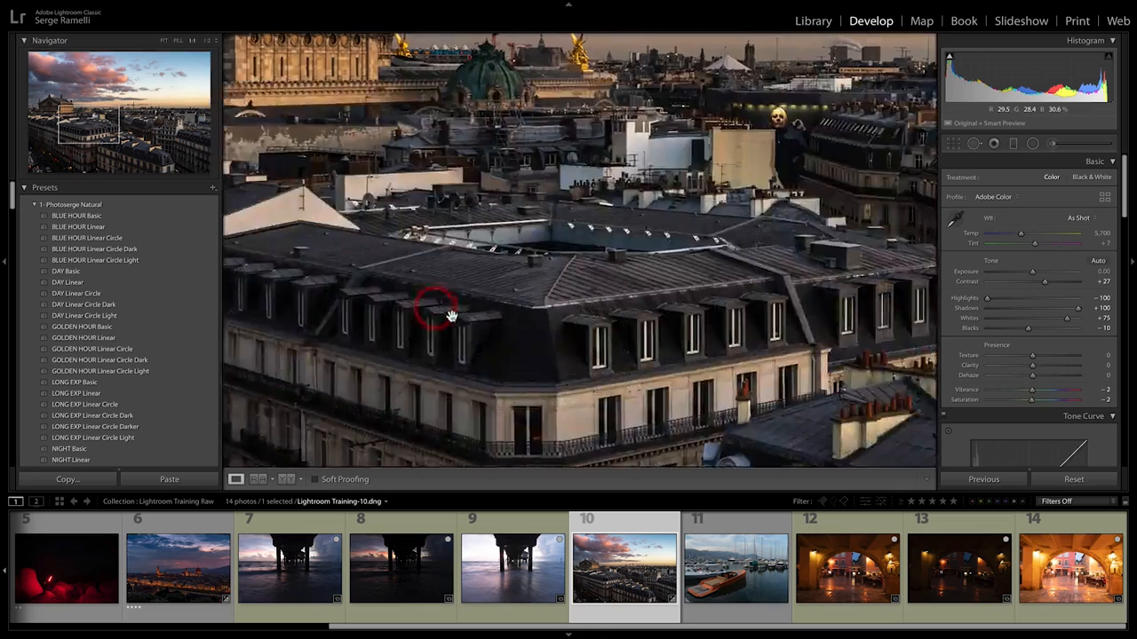
left_click_drag(313, 69, 696, 295)
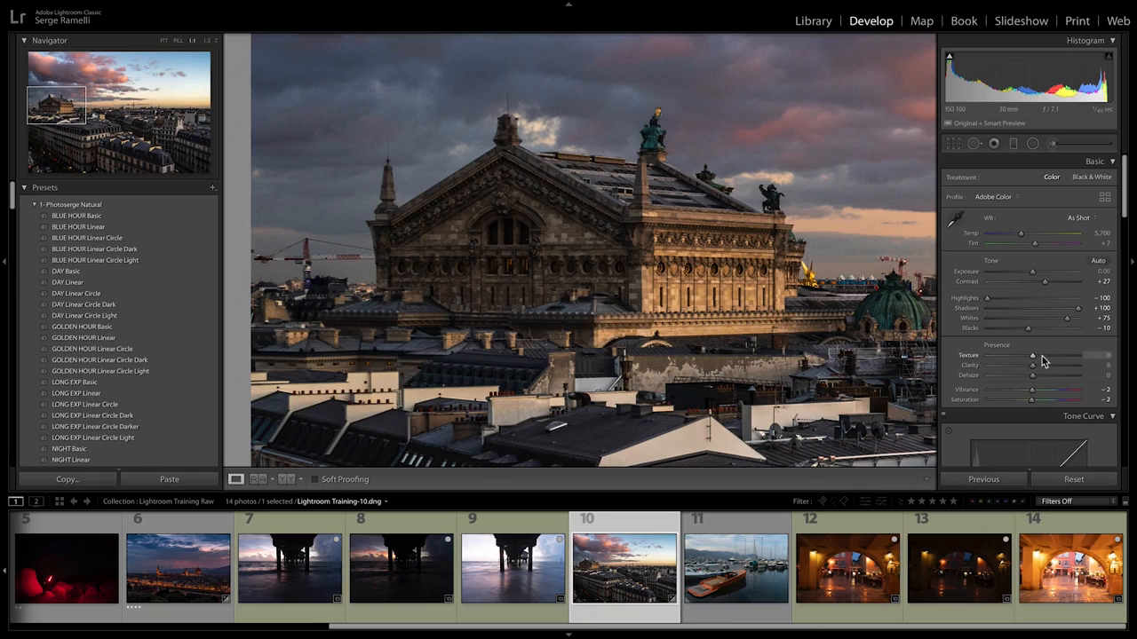
left_click_drag(1043, 361, 1081, 360)
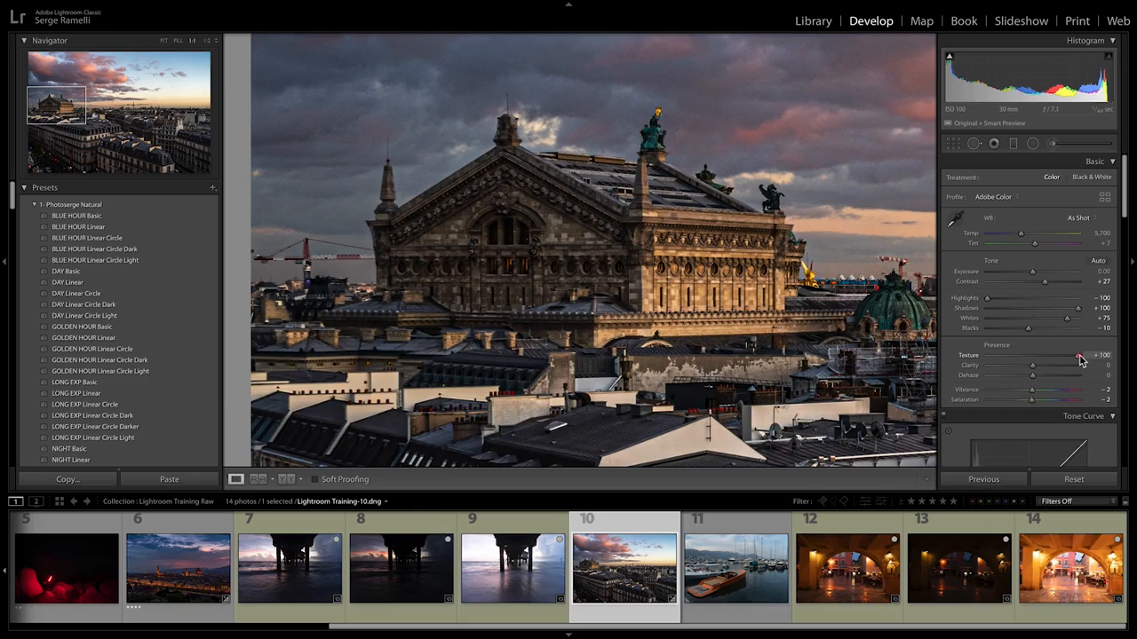
left_click(1103, 359)
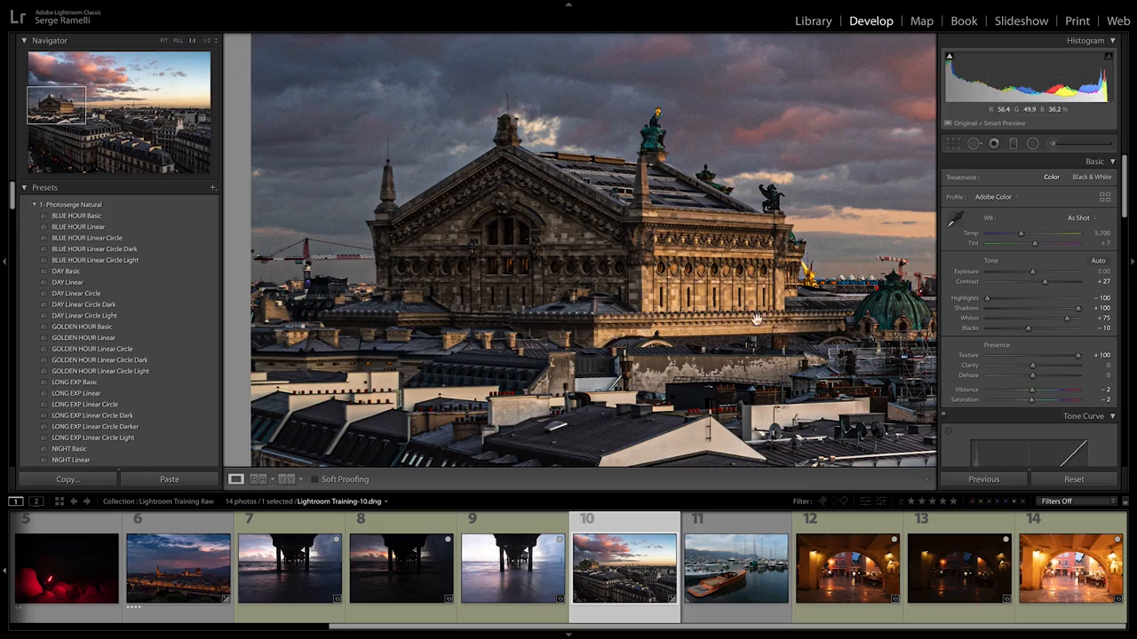
left_click_drag(867, 167, 820, 311)
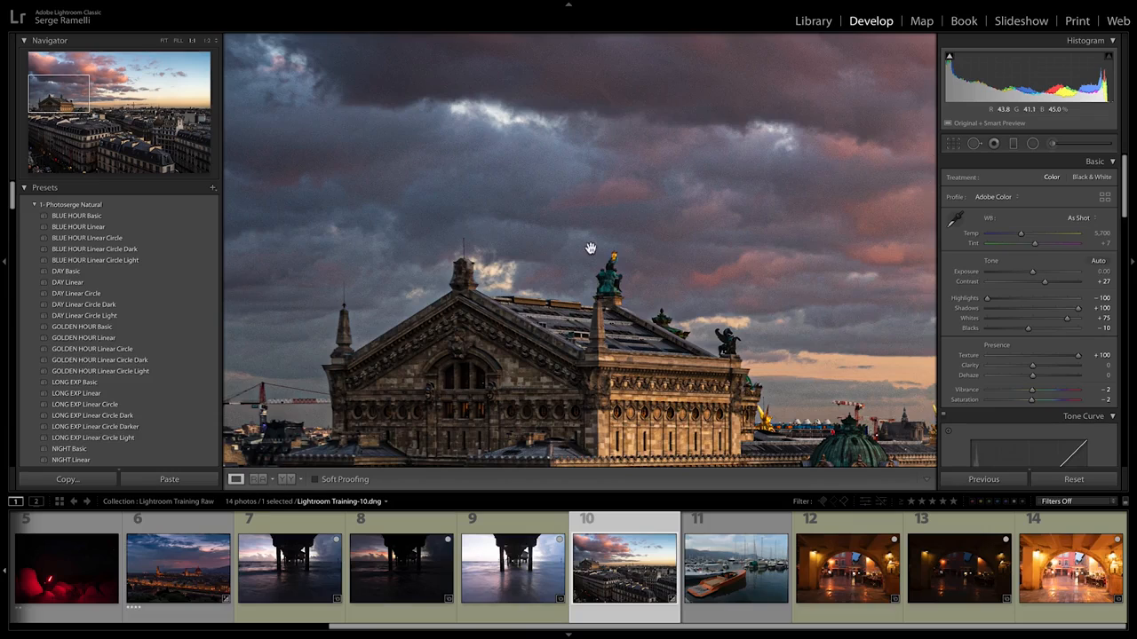
key("i")
key("i")
key("i")
Reduce Texture to +18 and check the opera house and rooftops up close before returning to the full image.
left_click_drag(1076, 355, 1039, 358)
mouse_move(1039, 358)
left_mouse_down()
mouse_move(996, 362)
mouse_move(1041, 366)
left_mouse_up()
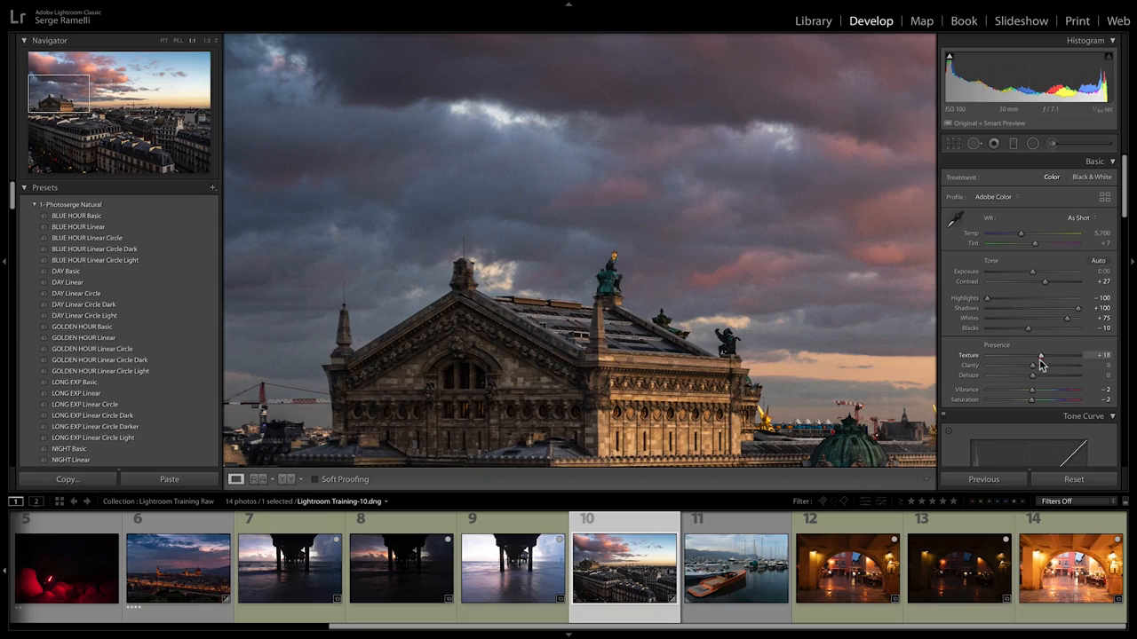
left_click_drag(726, 340, 662, 140)
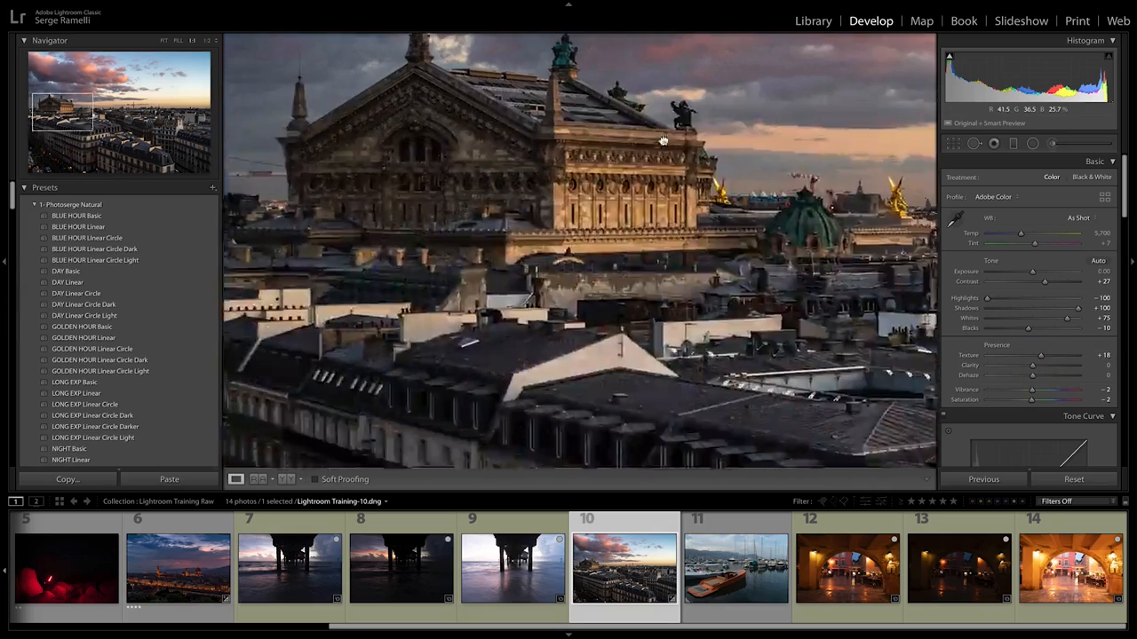
left_click(754, 248)
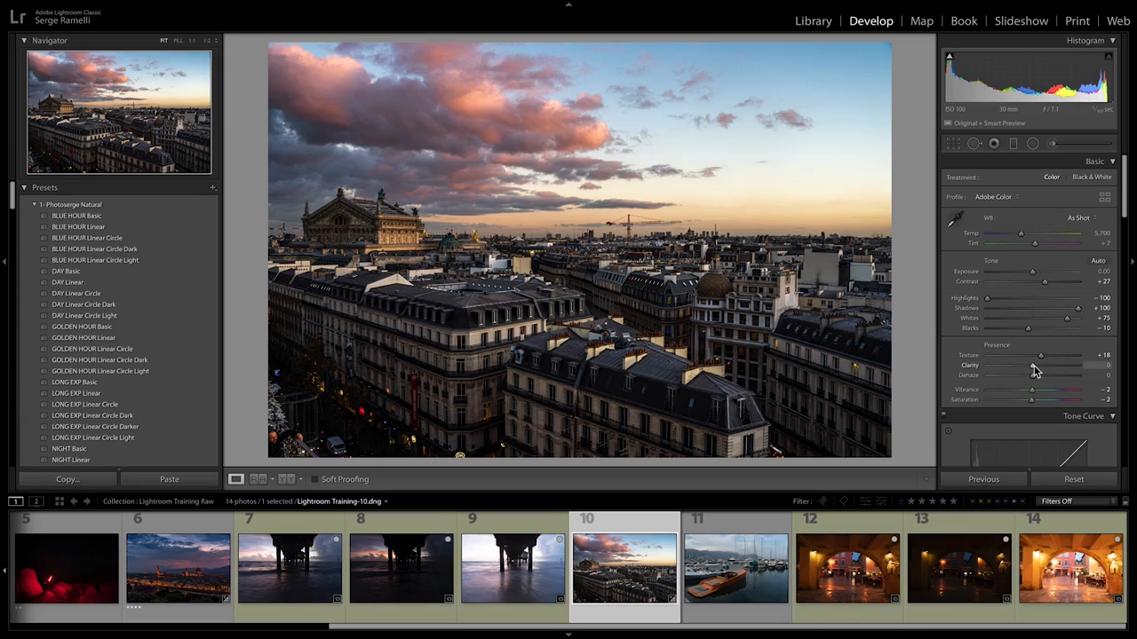
Try Clarity at +100 and −100, and bring it back to −4.
left_click_drag(1033, 367, 1115, 373)
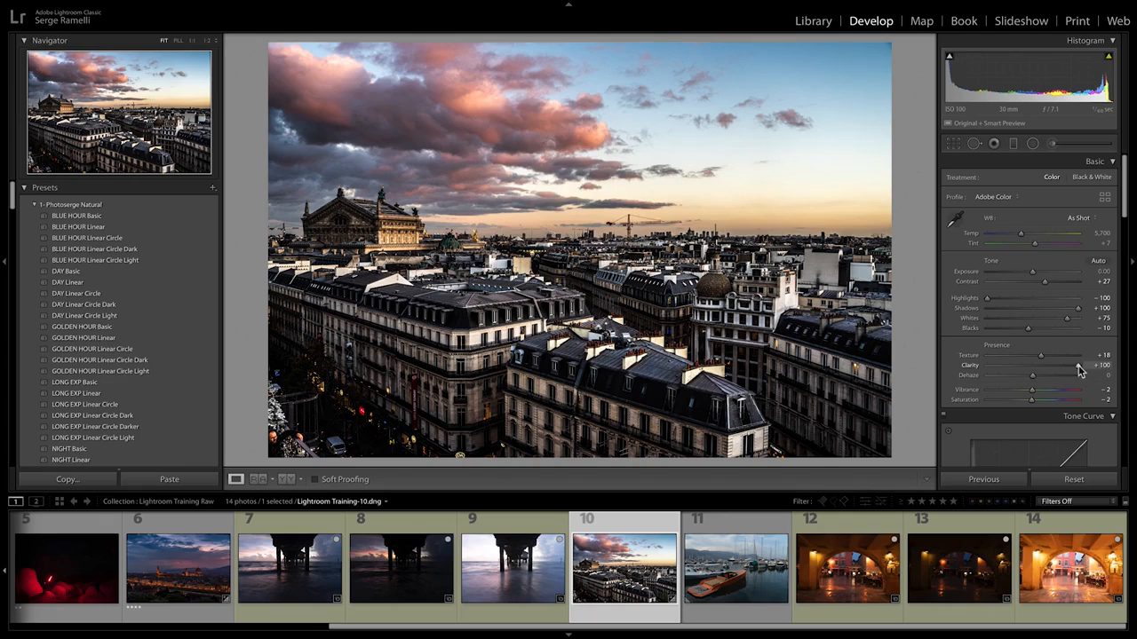
left_click_drag(1066, 368, 968, 369)
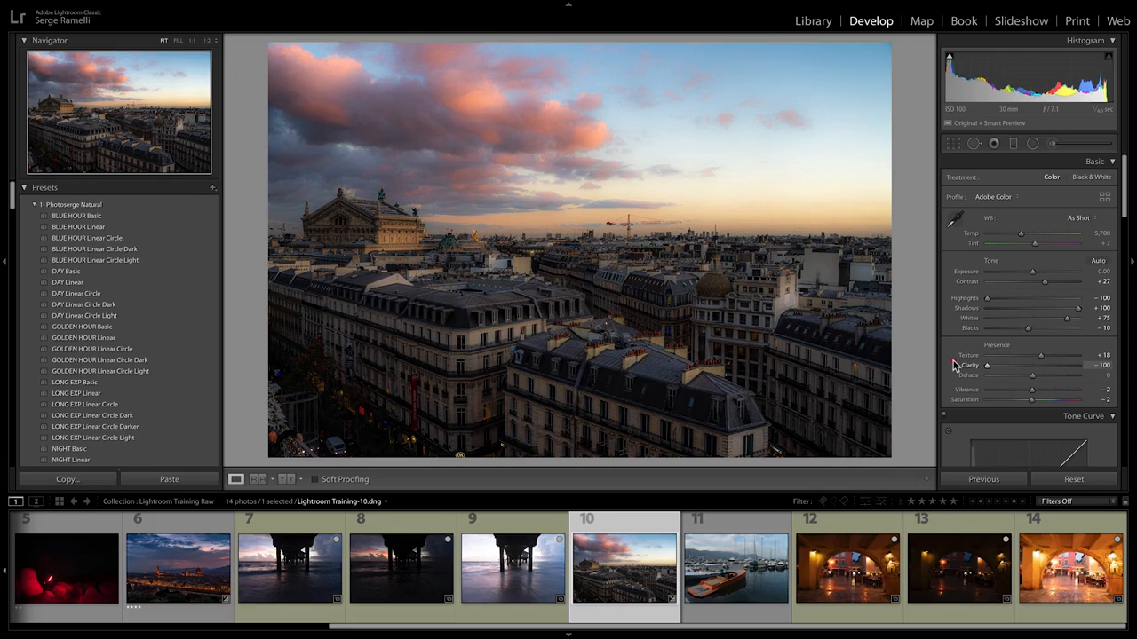
mouse_move(986, 366)
left_mouse_down()
mouse_move(1018, 373)
mouse_move(982, 374)
left_mouse_up()
left_click_drag(983, 373, 1031, 371)
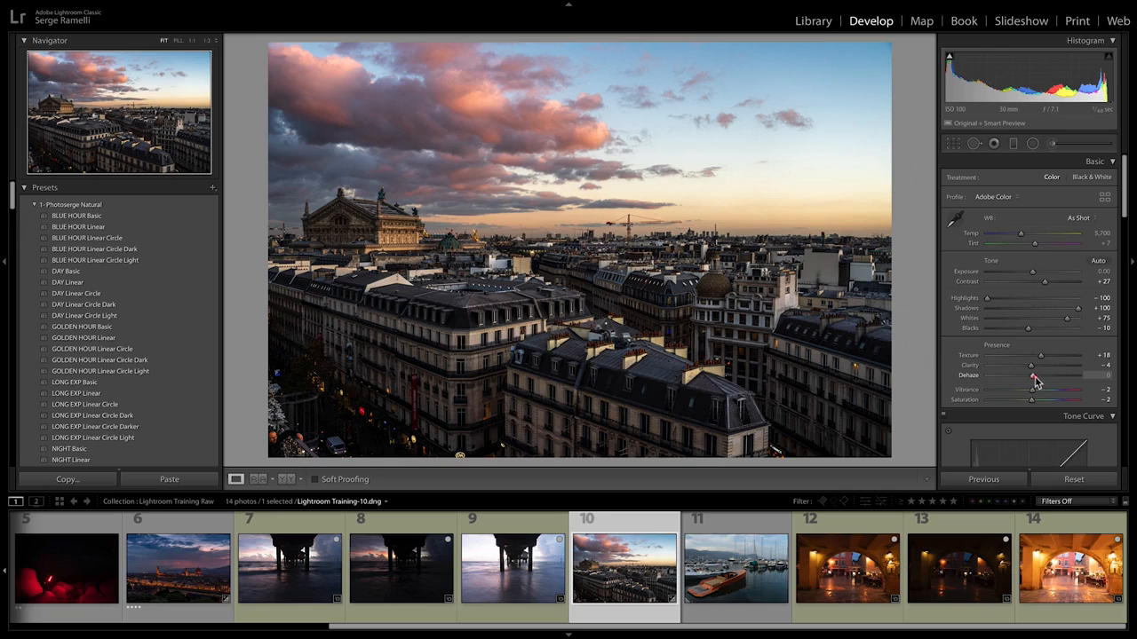
Try Dehaze at −4, at +11 and at a lower negative amount.
mouse_move(1035, 377)
left_mouse_down()
mouse_move(1082, 377)
mouse_move(1032, 380)
left_mouse_up()
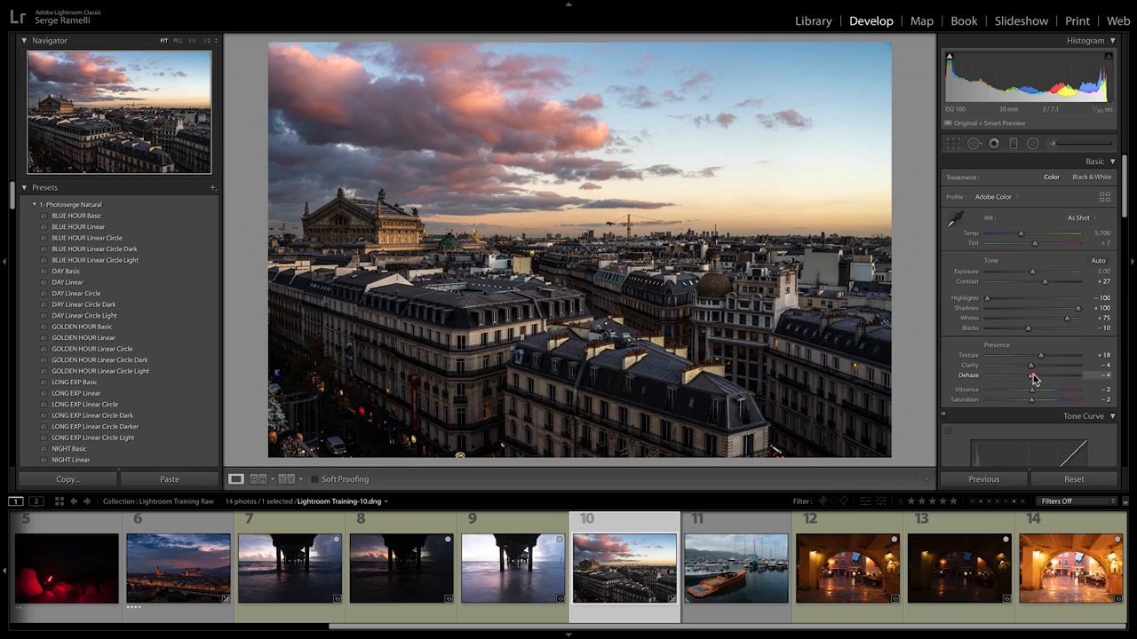
left_click_drag(1033, 379, 1037, 379)
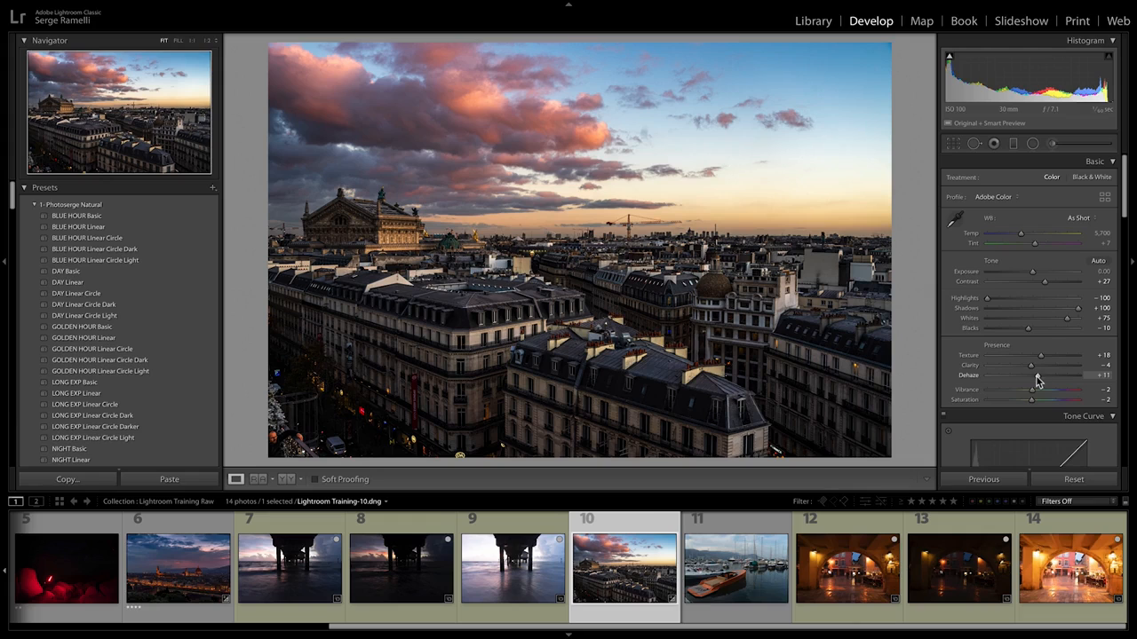
left_click_drag(1037, 380, 1025, 382)
Reset Dehaze, Clarity and Texture to their default of 0.
double_click(1024, 379)
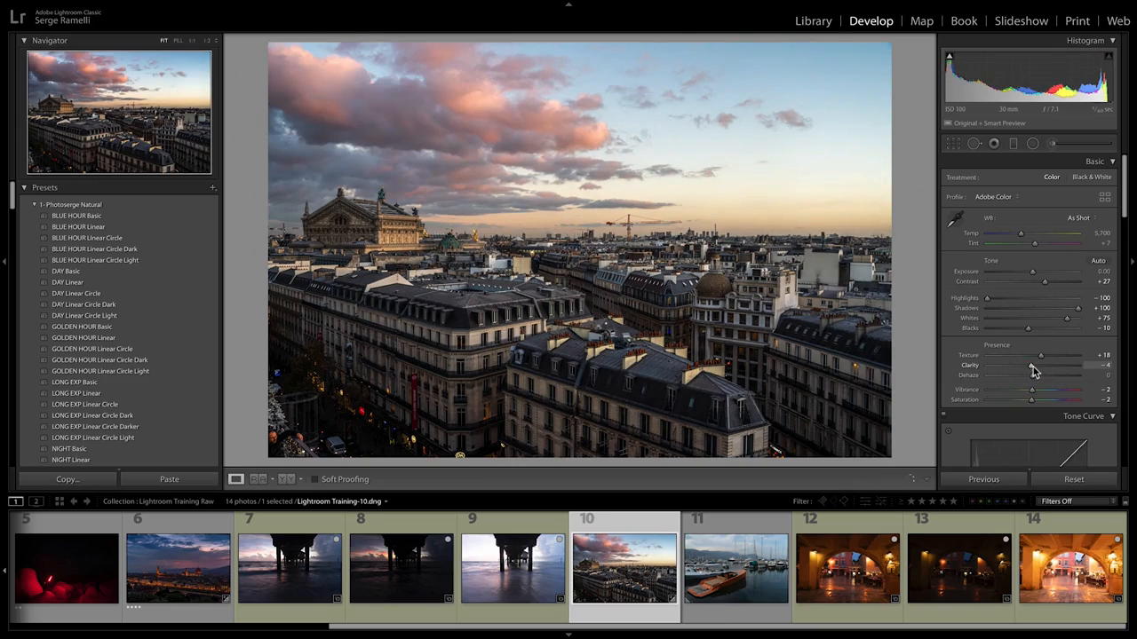
double_click(1031, 367)
double_click(1037, 355)
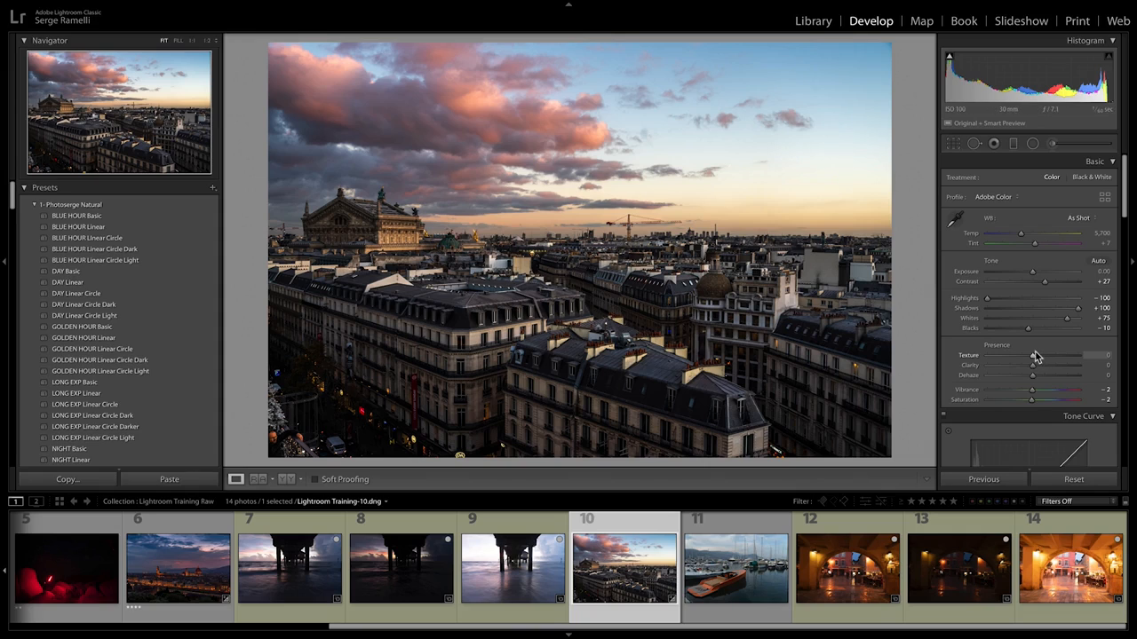
Set the Presence values to Texture +12, Clarity −13, Dehaze +7 and Vibrance +13, with Saturation at −2.
mouse_move(1035, 356)
left_mouse_down()
mouse_move(1043, 360)
mouse_move(1029, 370)
left_mouse_up()
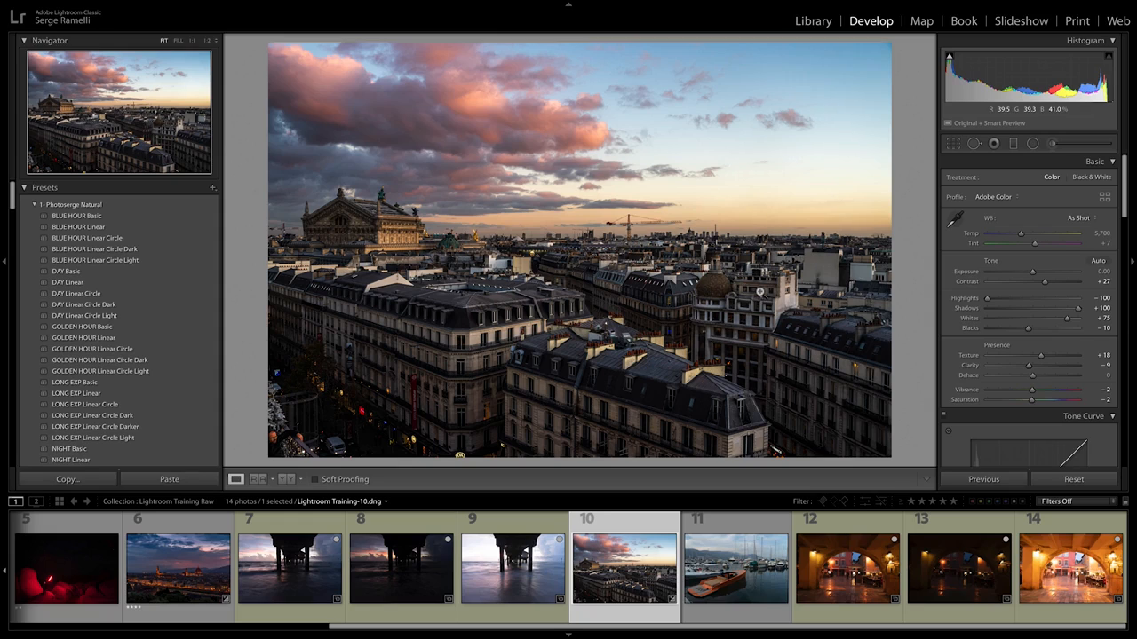
left_click_drag(1031, 368, 1037, 355)
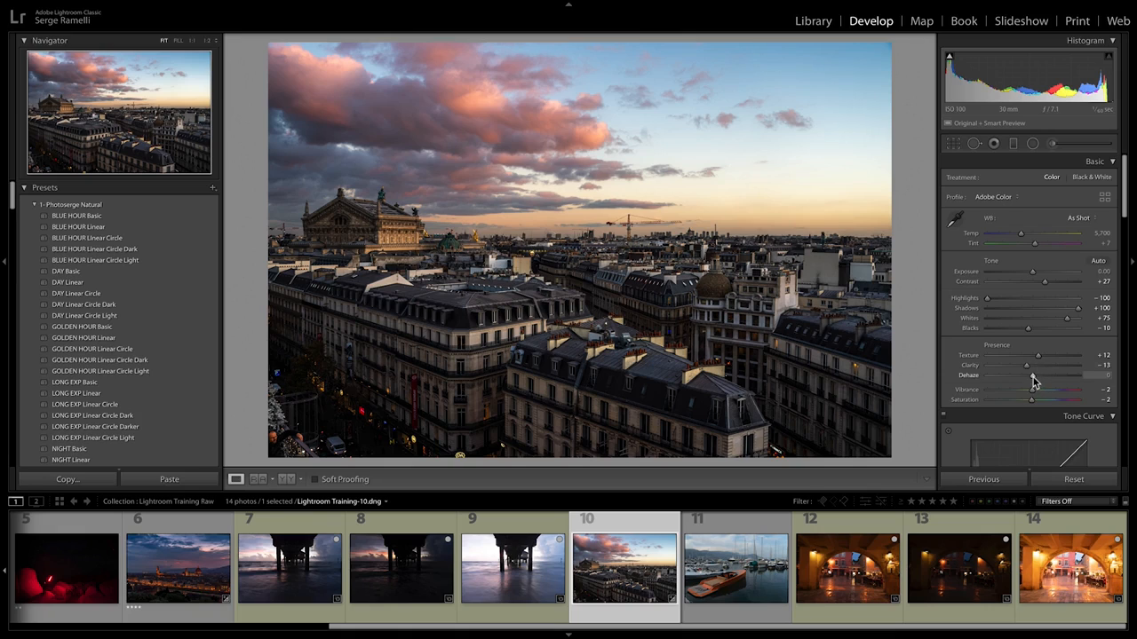
left_click_drag(1033, 380, 1038, 391)
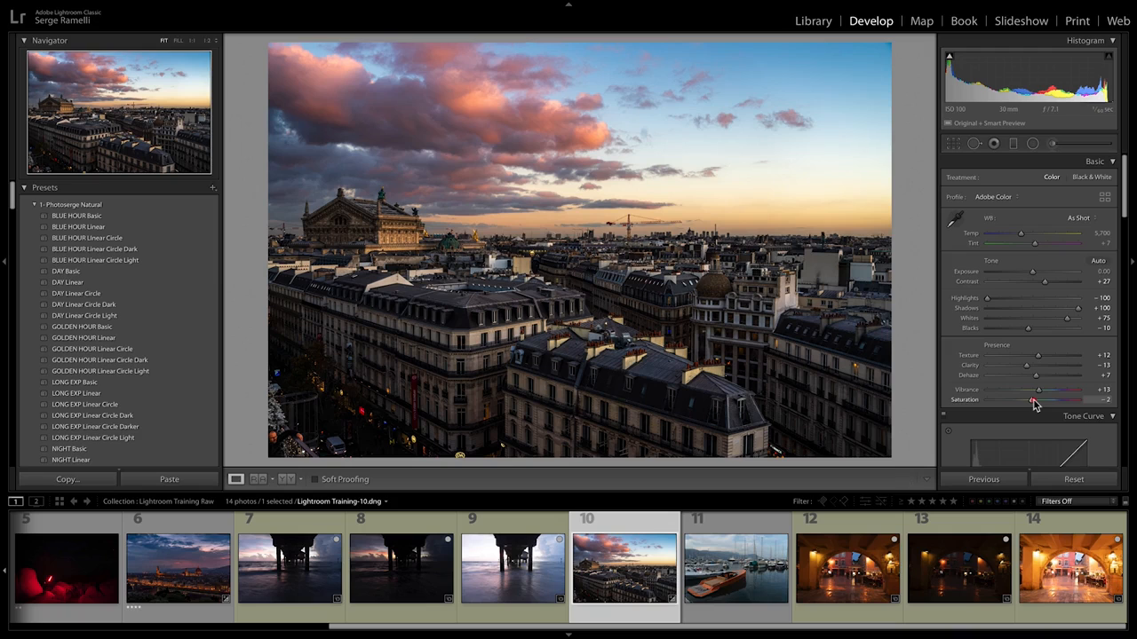
left_click(1033, 402)
Compare the edited cityscape with its unedited Before version and return to the edited view.
key("alt+backslash")
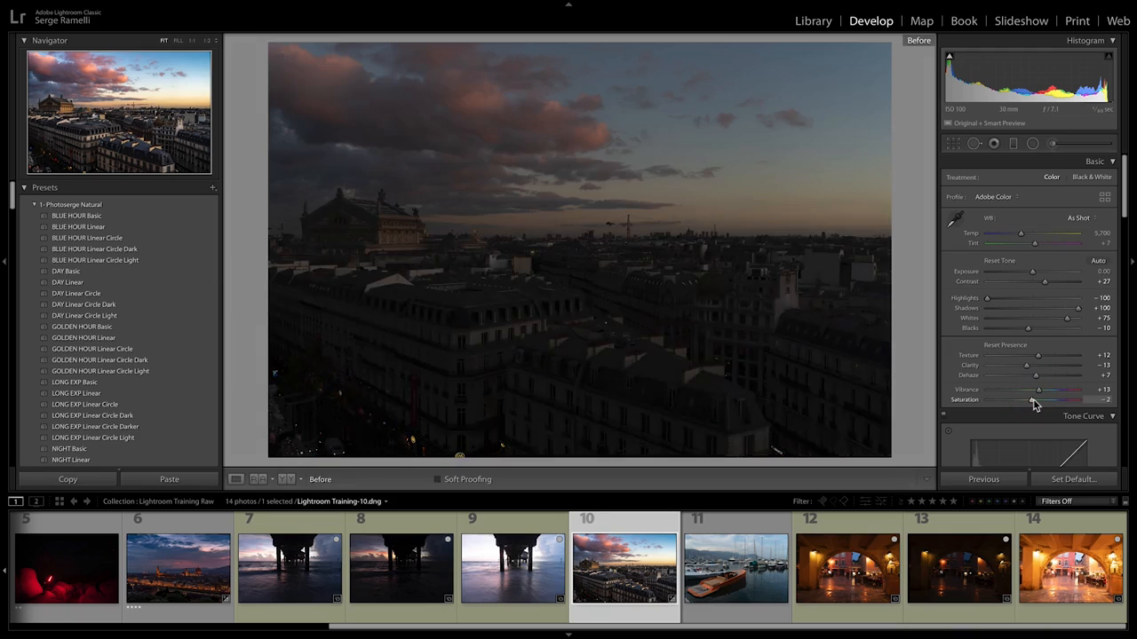
key("backslash")
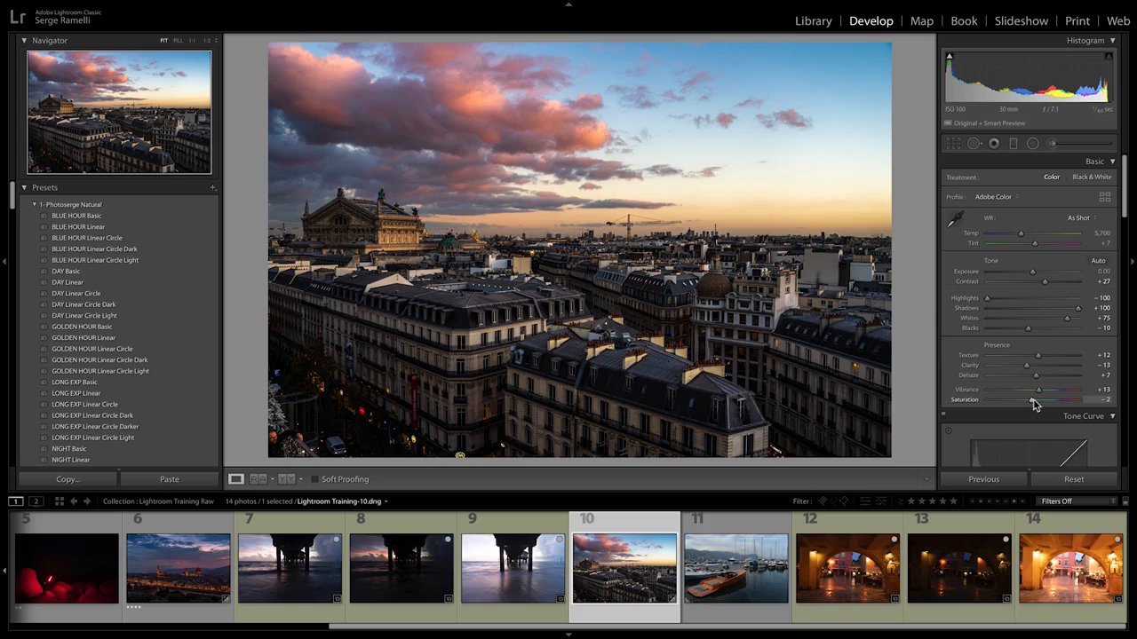